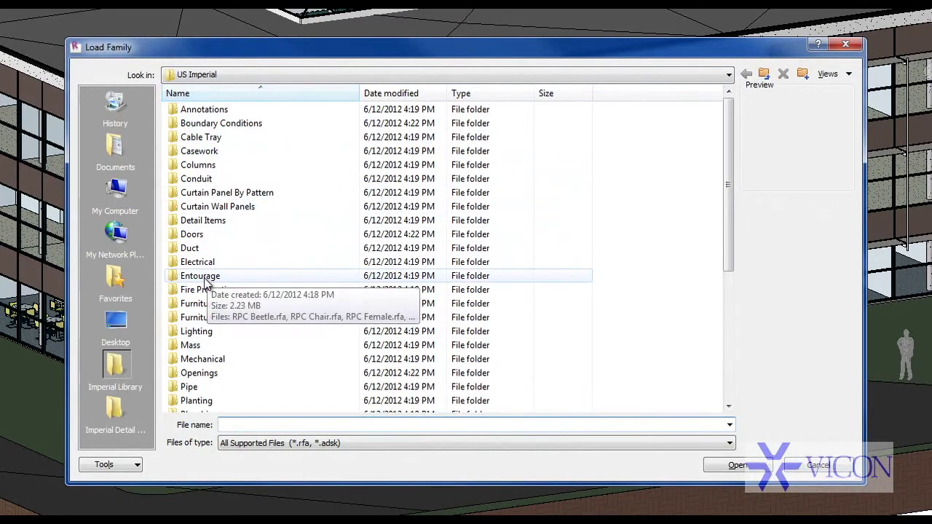
Browse the family folders of the US Imperial library and leave it without loading anything
left_click(240, 332)
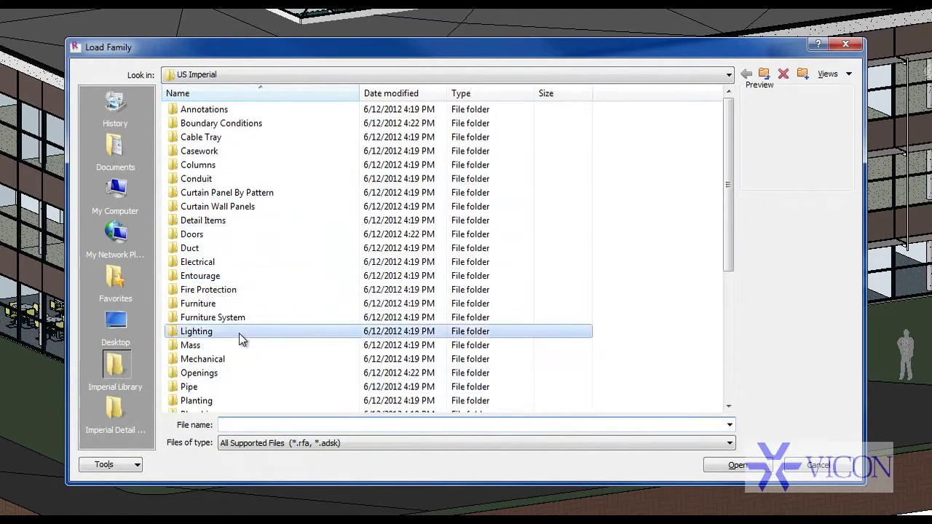
scroll(241, 335, "down", 3)
scroll(236, 384, "down", 1)
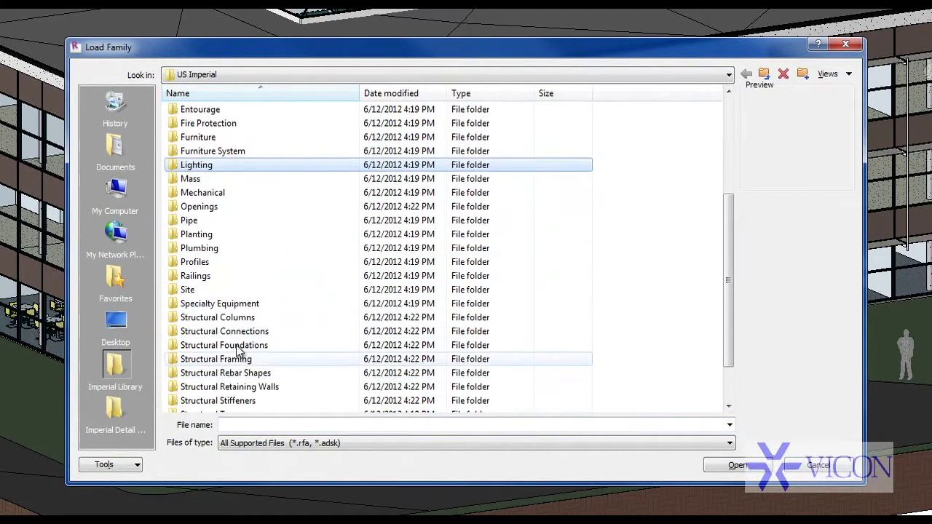
scroll(242, 348, "down", 2)
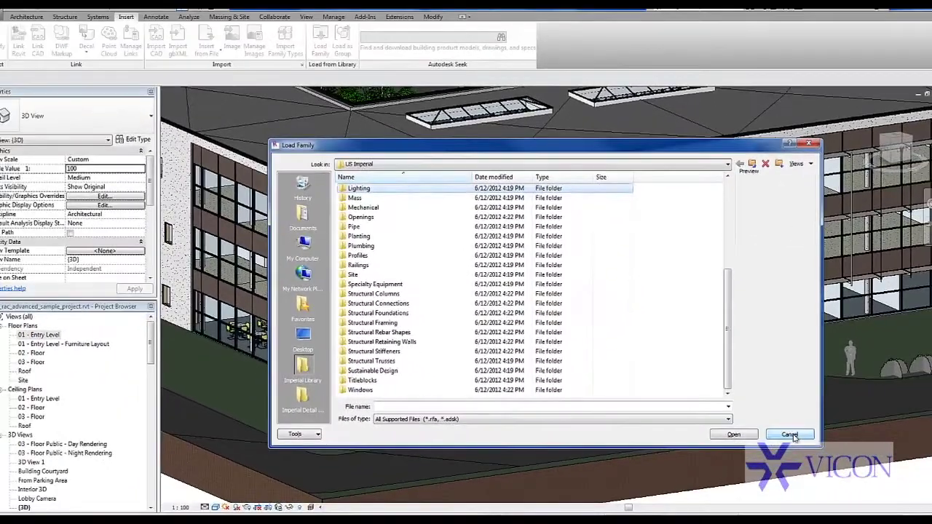
left_click(791, 435)
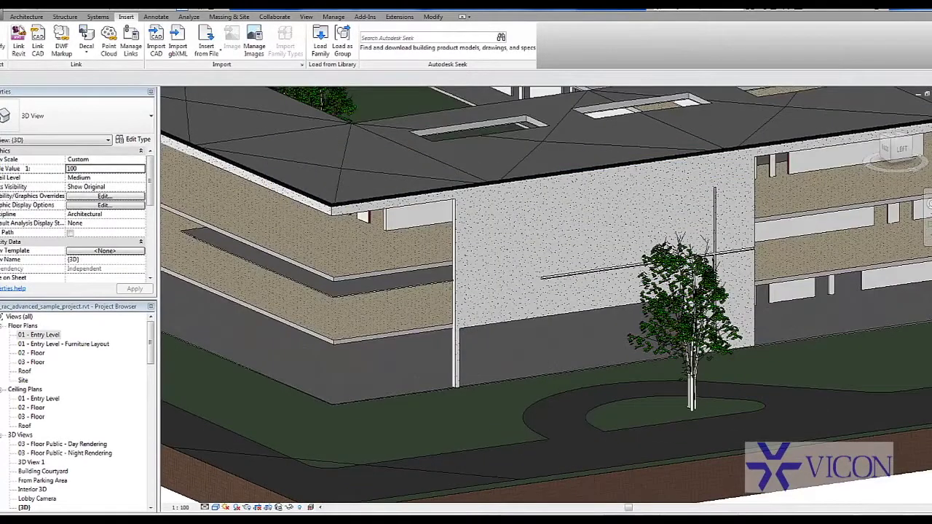
Place an SN118W wall-mount dome camera on the exterior wall beside the canopy entrance, at about 11' elevation
left_click(24, 19)
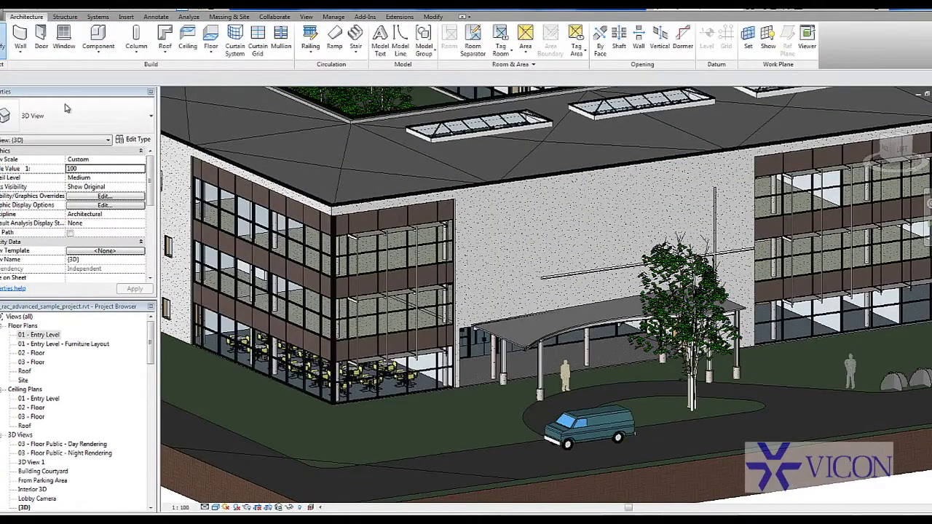
left_click(98, 35)
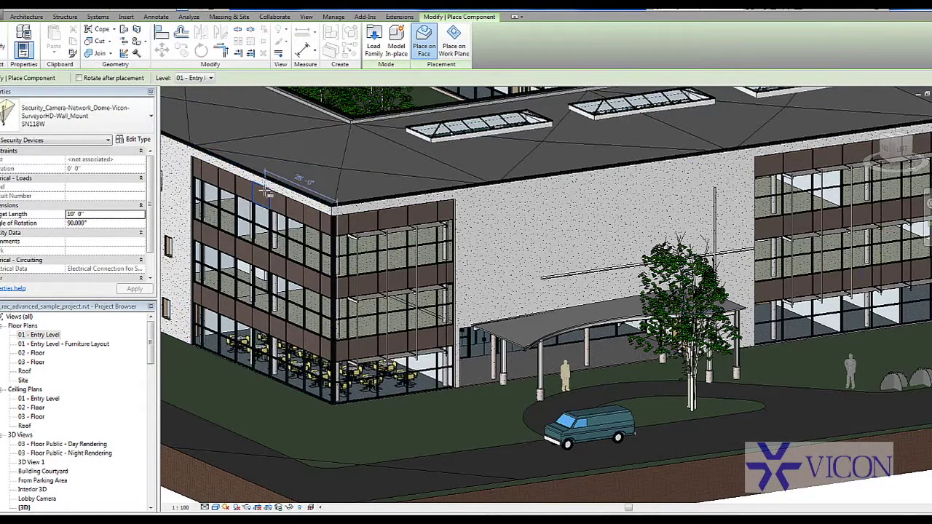
scroll(466, 331, "up", 5)
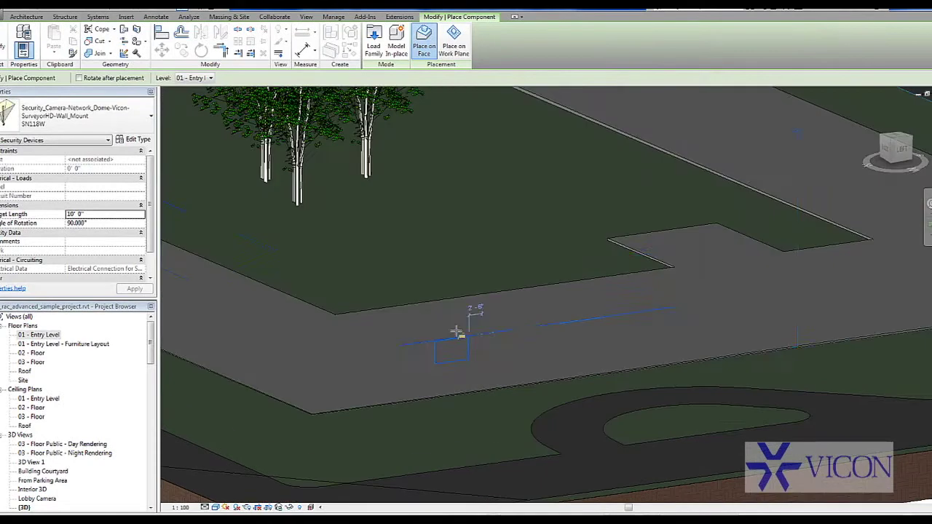
scroll(459, 331, "up", 4)
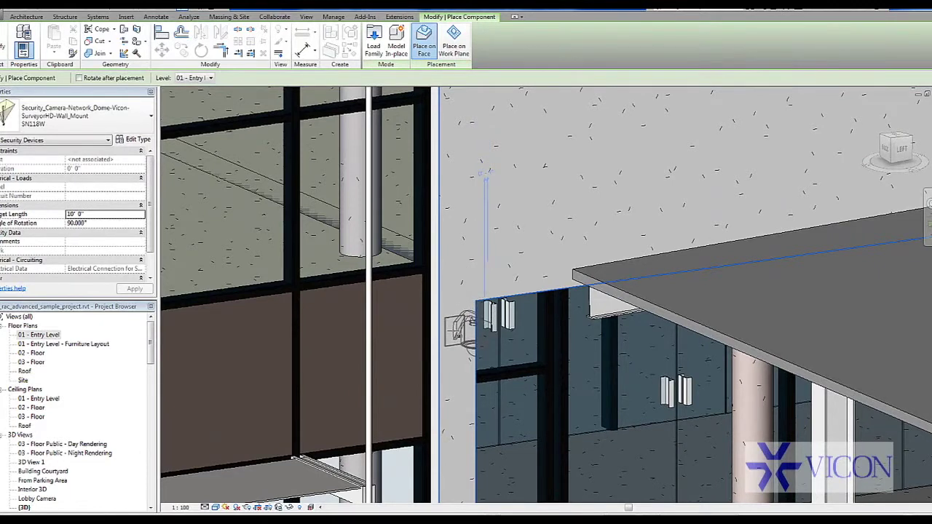
left_click(456, 329)
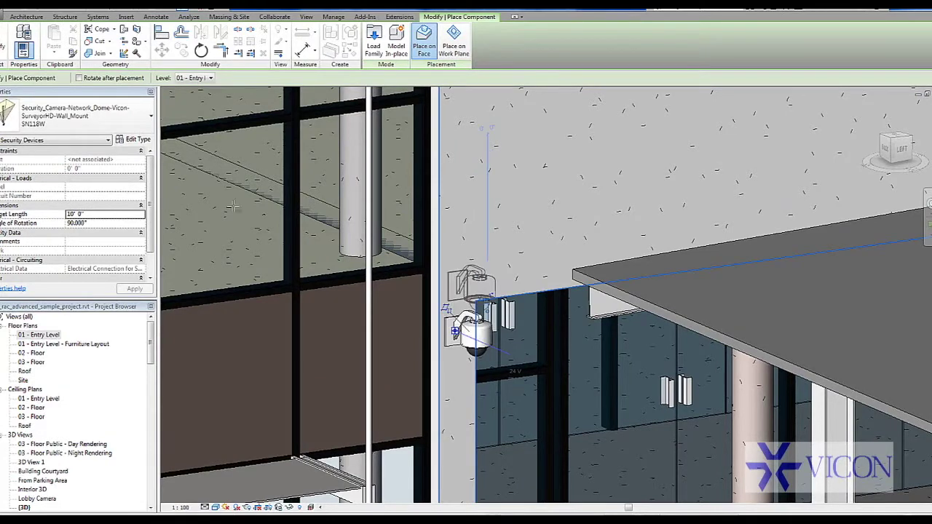
left_click(5, 42)
Set the placed wall-mount camera's elevation to 10' 0"
scroll(479, 320, "up", 2)
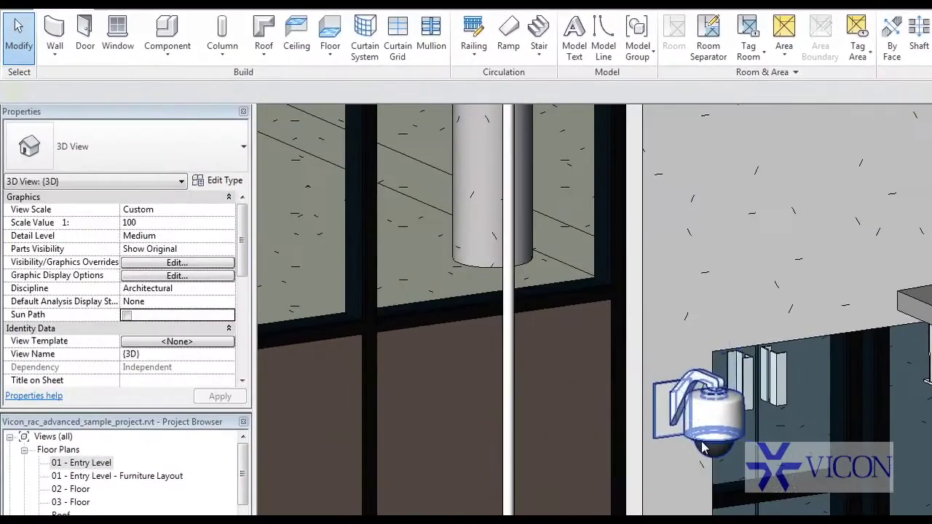
left_click(476, 340)
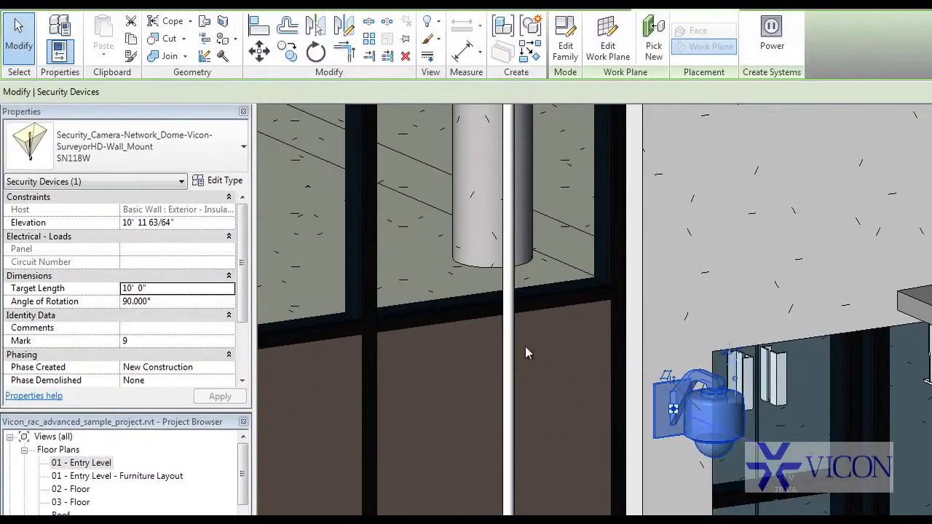
left_click(187, 223)
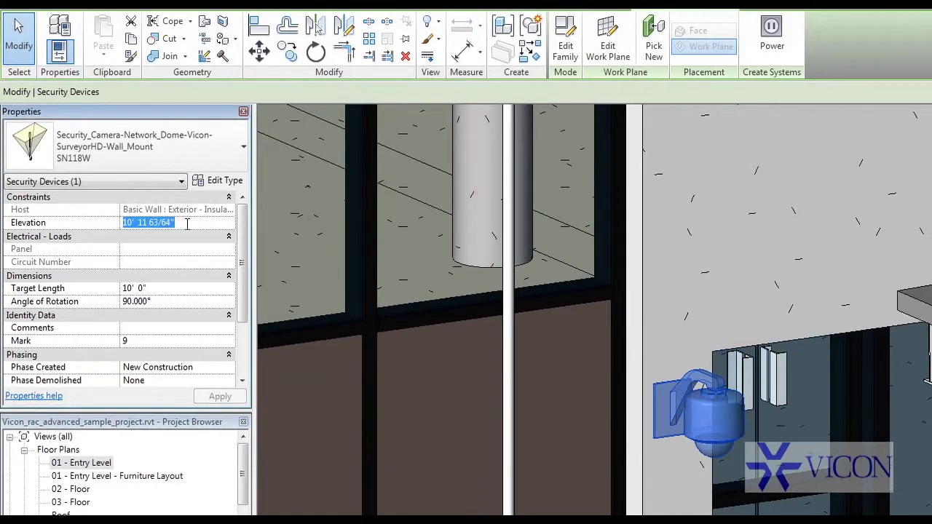
type("10' 0\"")
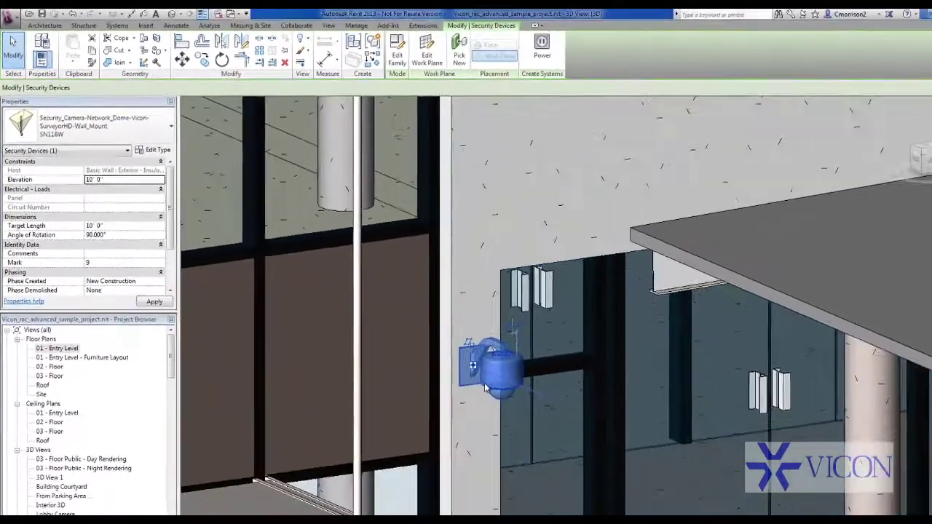
middle_click_drag(684, 503, 691, 405)
scroll(691, 405, "up", 1)
scroll(457, 310, "up", 1)
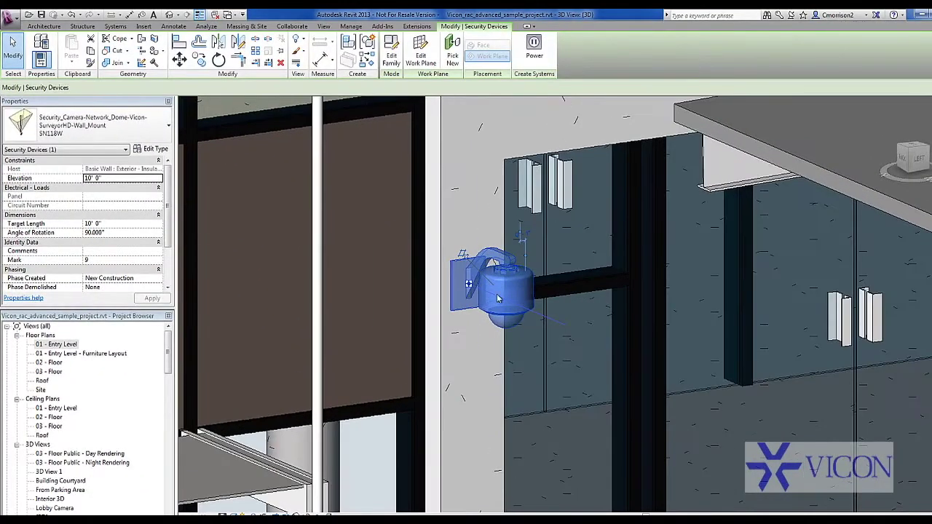
scroll(552, 262, "down", 1)
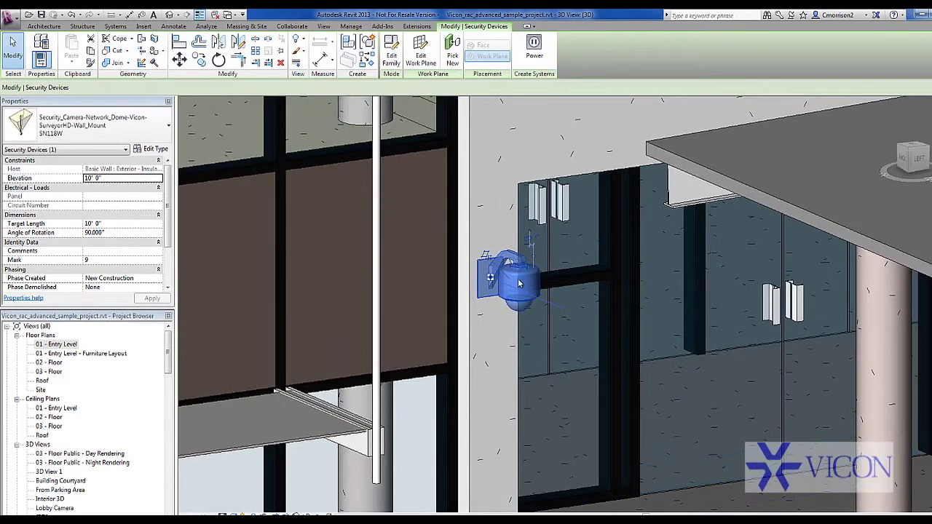
scroll(509, 291, "up", 2)
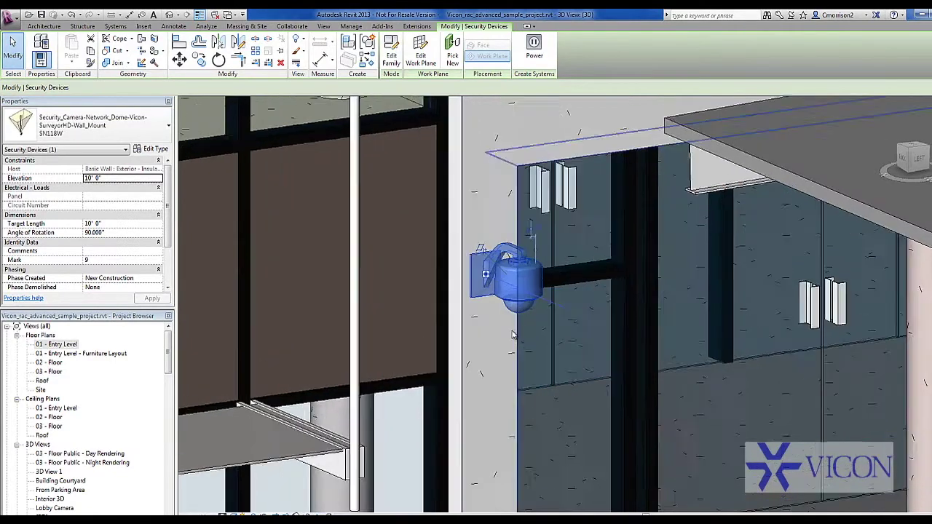
key("Escape")
scroll(503, 306, "down", 1)
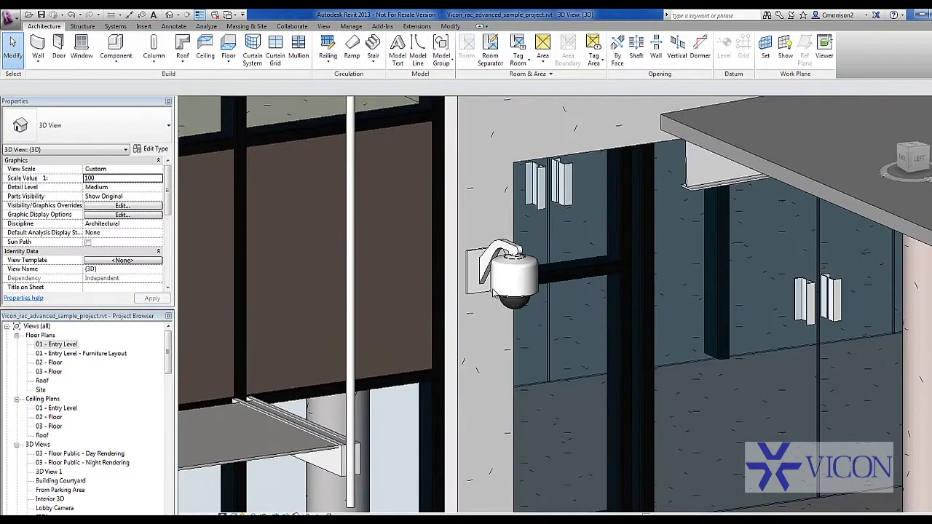
Review the wall-mount camera's type parameters and turn on its Field of View display
left_click(505, 299)
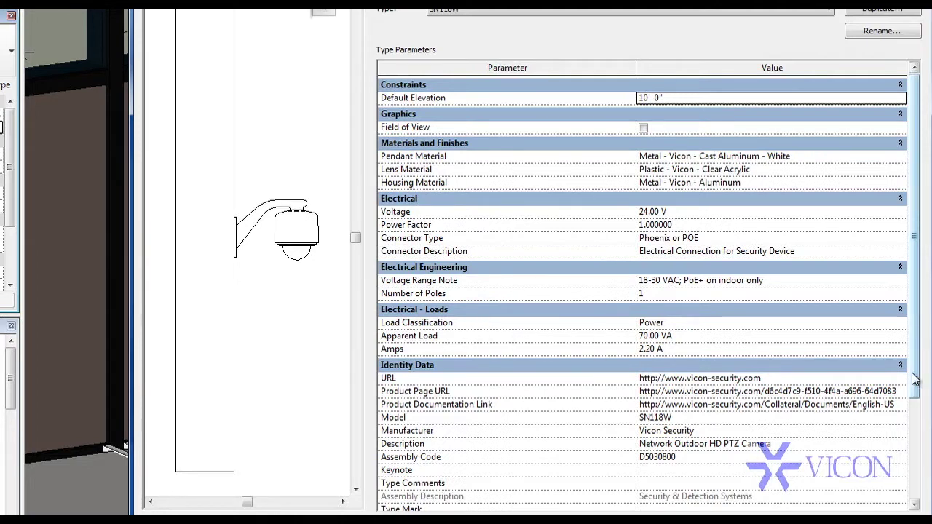
scroll(917, 376, "down", 3)
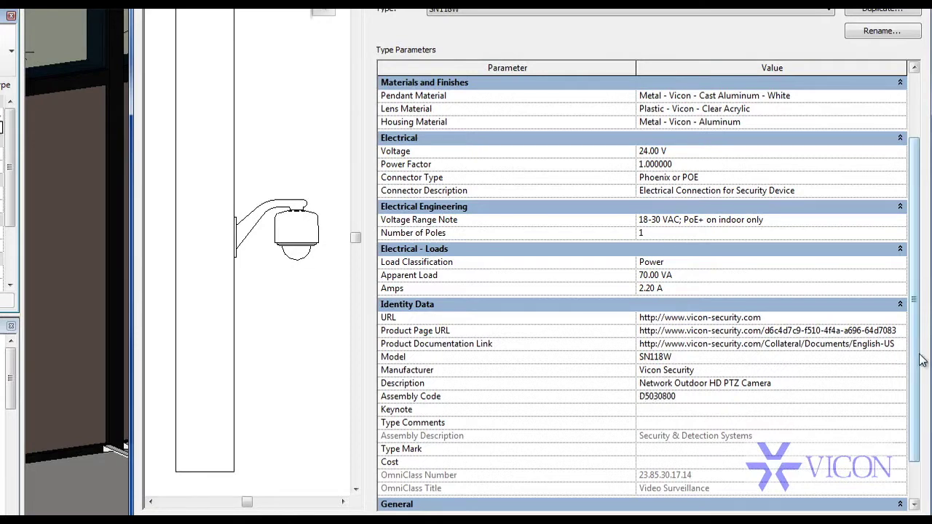
scroll(917, 375, "down", 3)
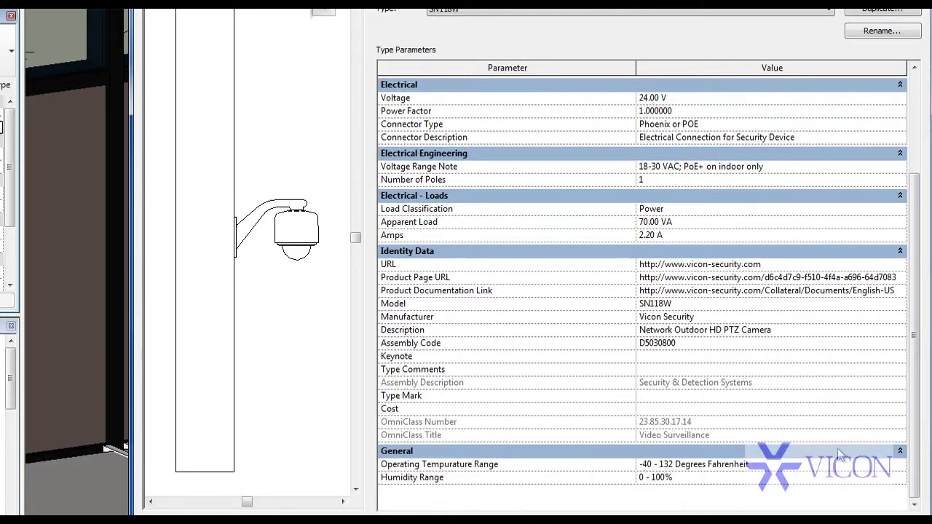
left_click_drag(921, 472, 905, 406)
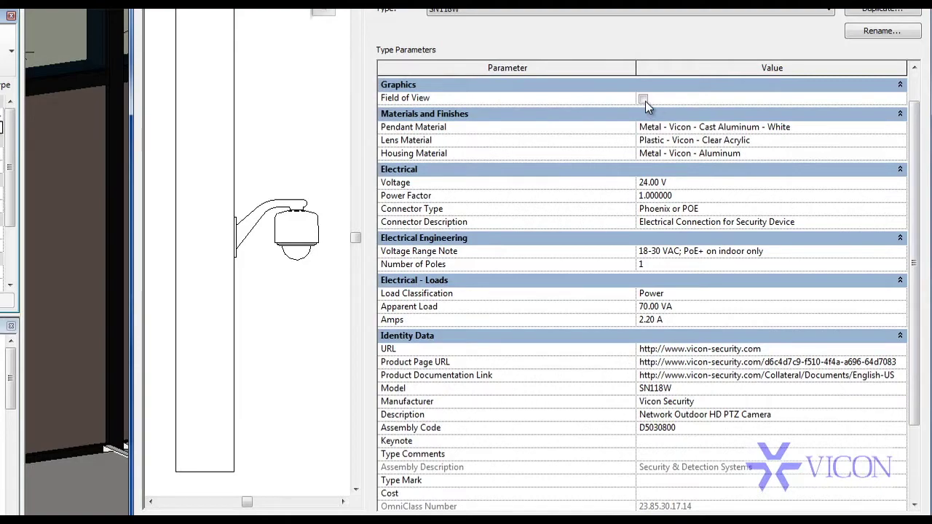
left_click(643, 99)
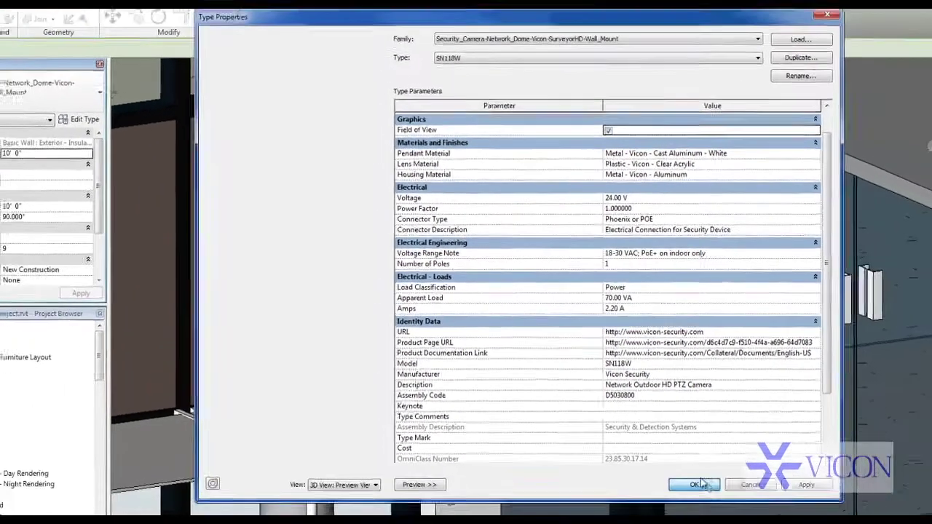
left_click(702, 484)
scroll(549, 294, "down", 5)
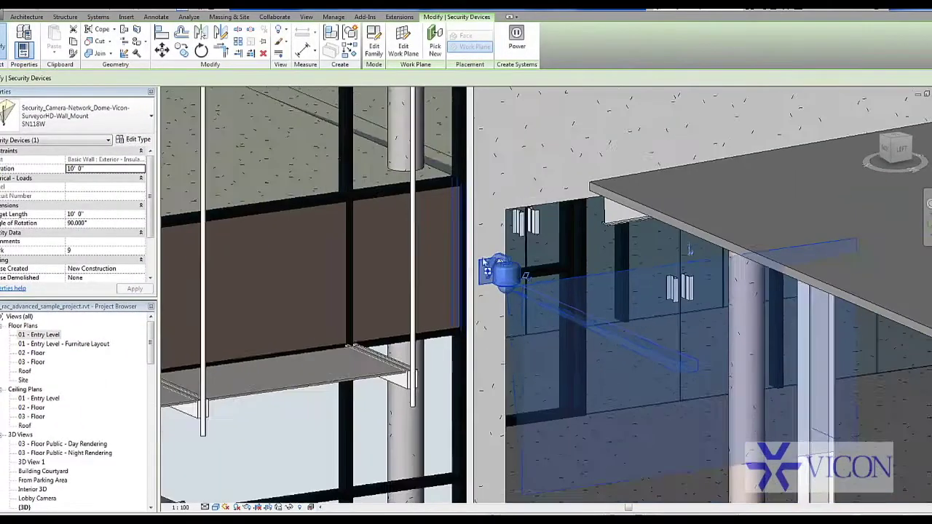
middle_click_drag(521, 318, 565, 301, "shift")
scroll(565, 301, "up", 1)
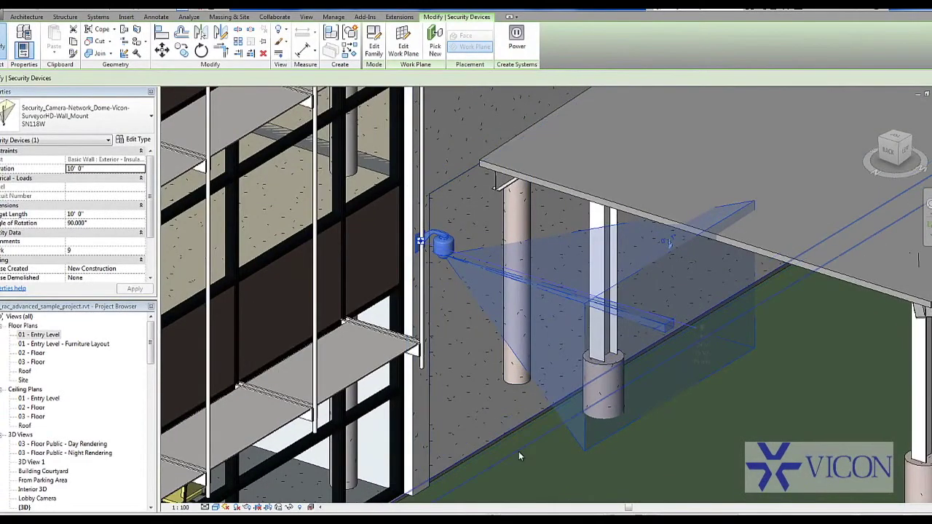
left_click(543, 465)
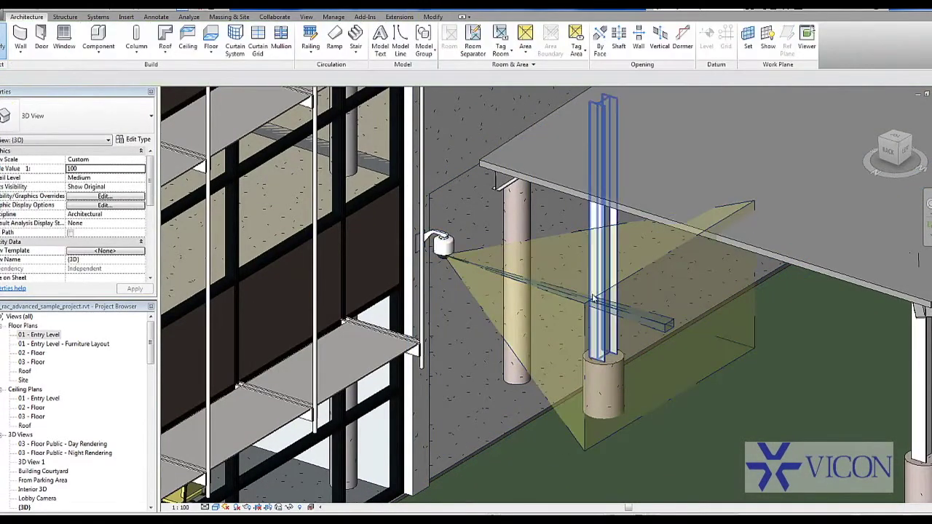
scroll(574, 306, "up", 1)
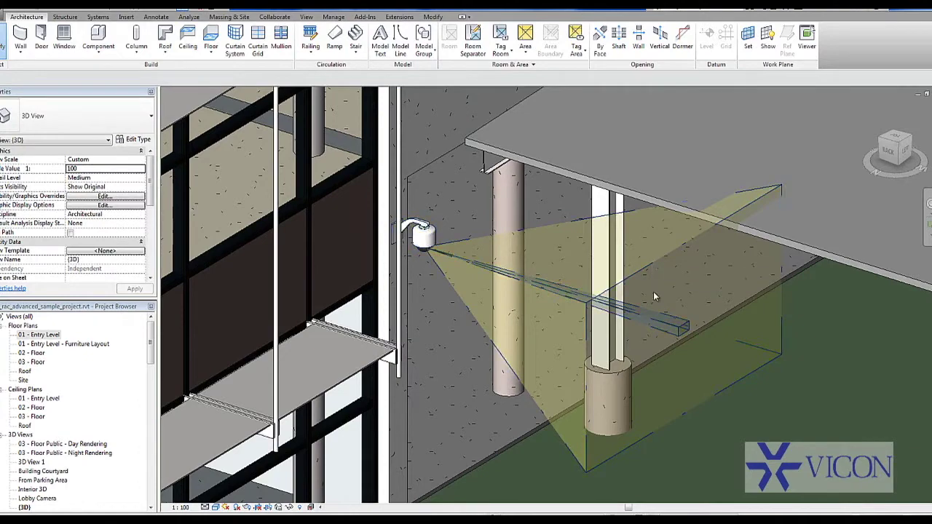
Set the wall-mount camera's Target Length to 25' 0"
left_click(645, 255)
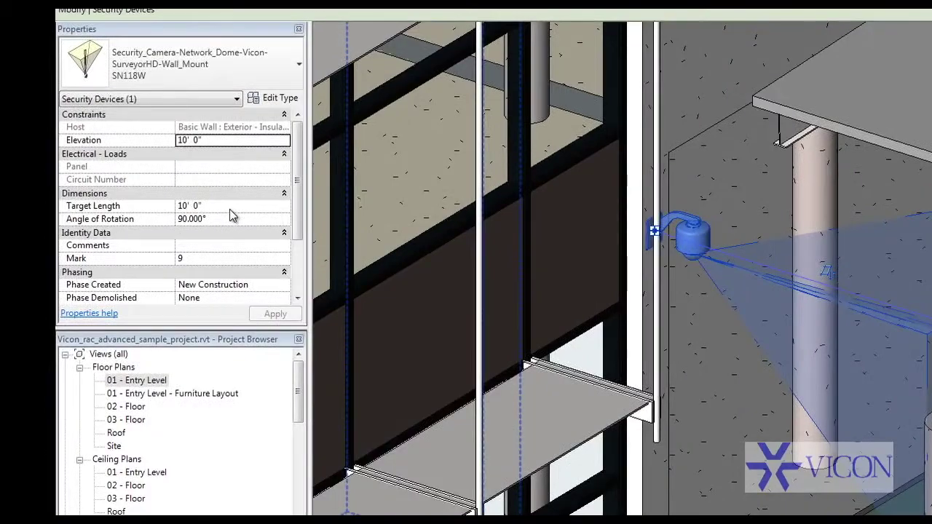
left_click(217, 217)
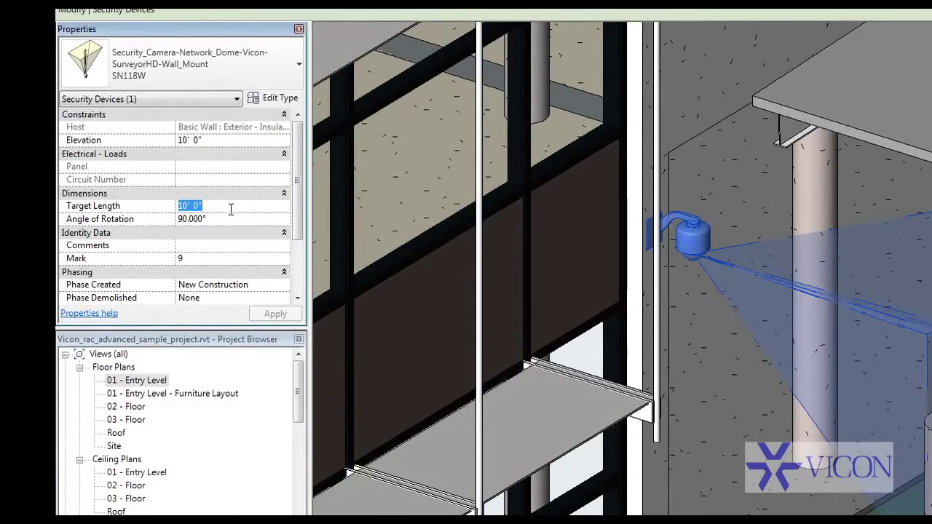
type("25")
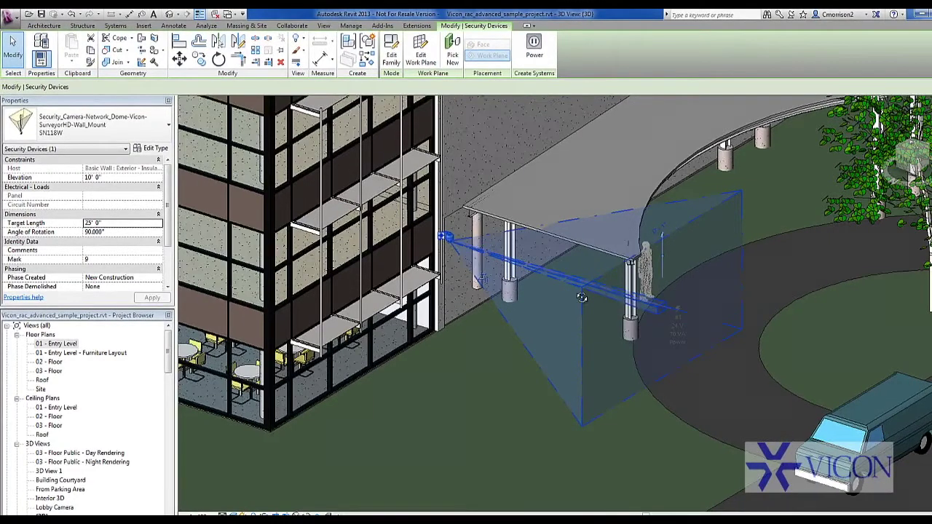
middle_click_drag(582, 297, 566, 291, "shift")
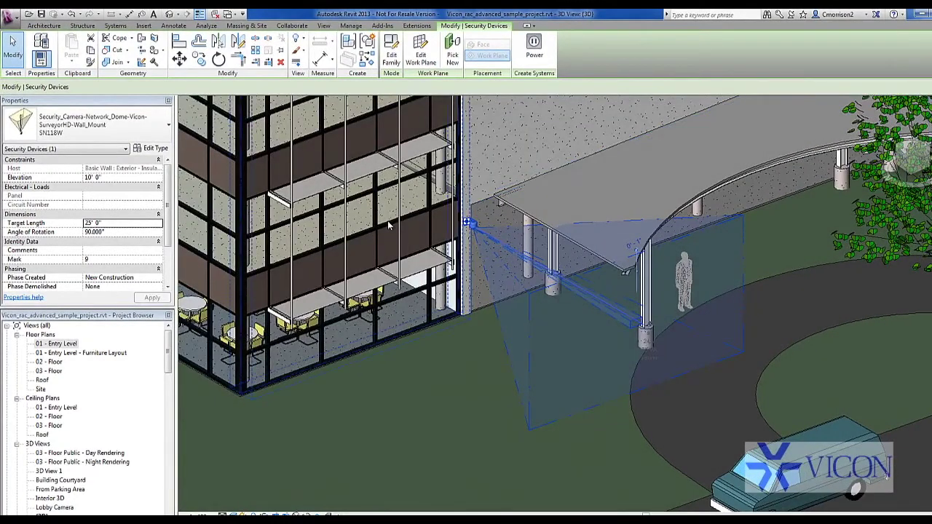
Set the wall-mount camera's Target Length to 60' 0" so its field of view extends across the driveway
left_click(120, 223)
type("50")
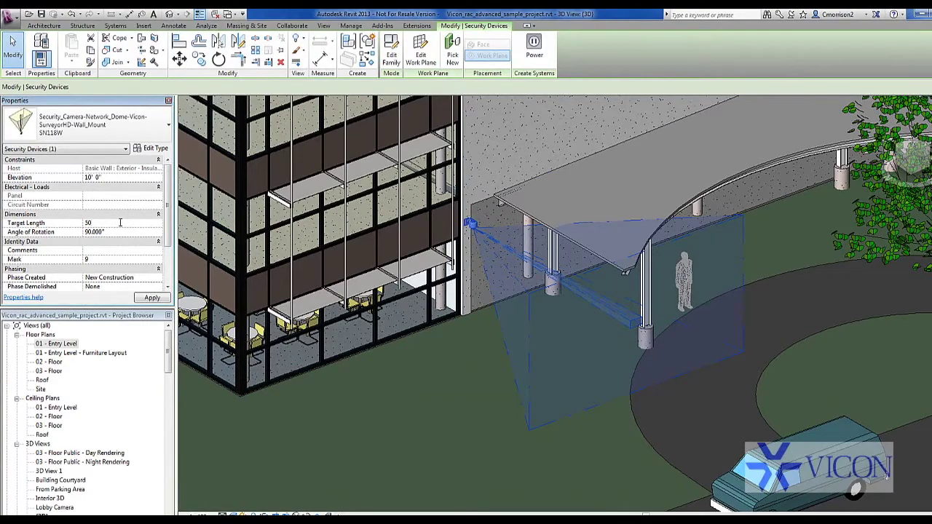
key("Return")
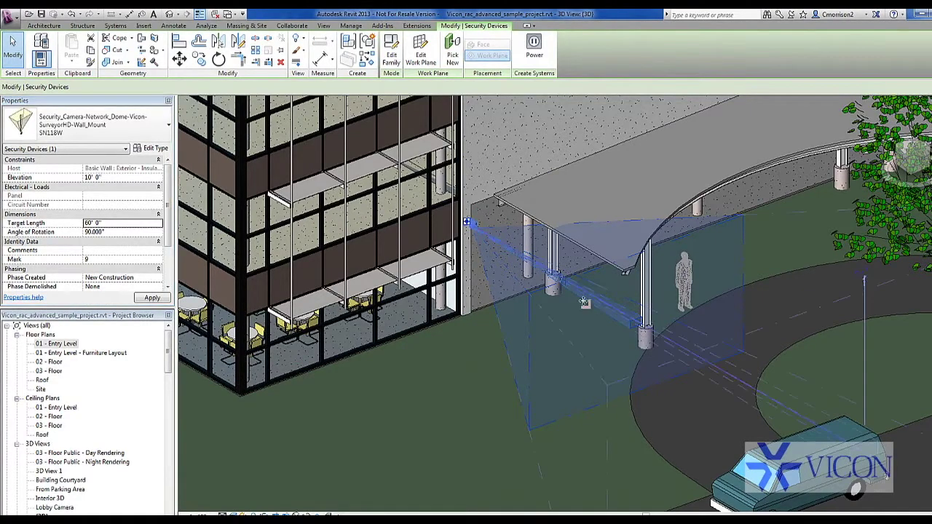
scroll(616, 299, "down", 1)
middle_click_drag(643, 305, 629, 274, "shift")
scroll(773, 360, "up", 1)
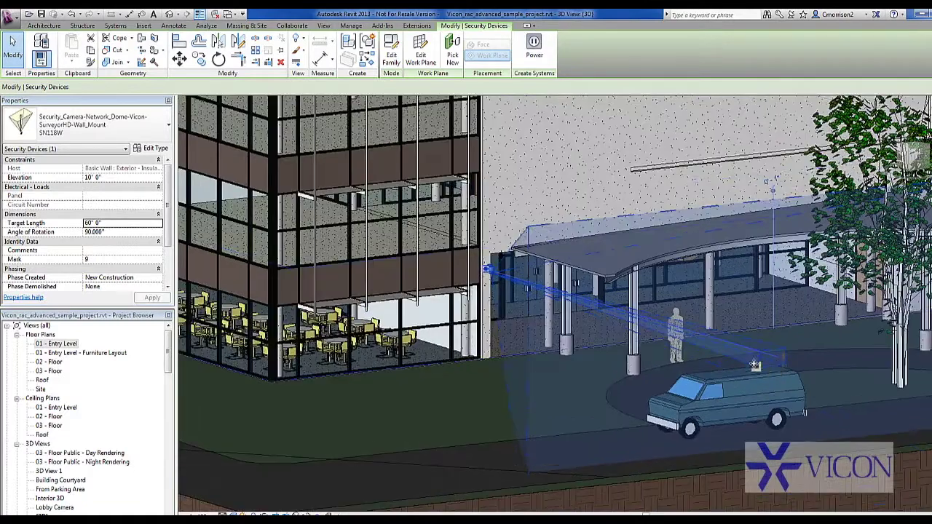
left_click(419, 390)
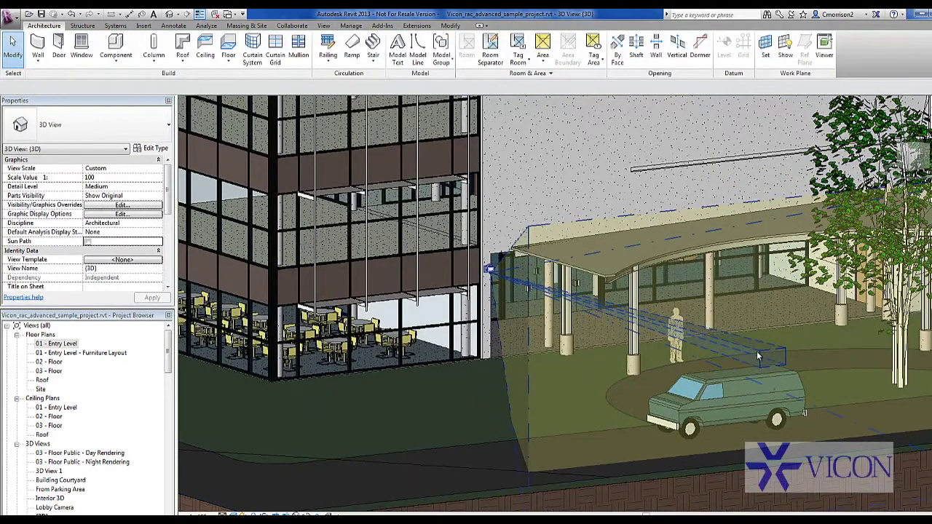
scroll(705, 365, "down", 2)
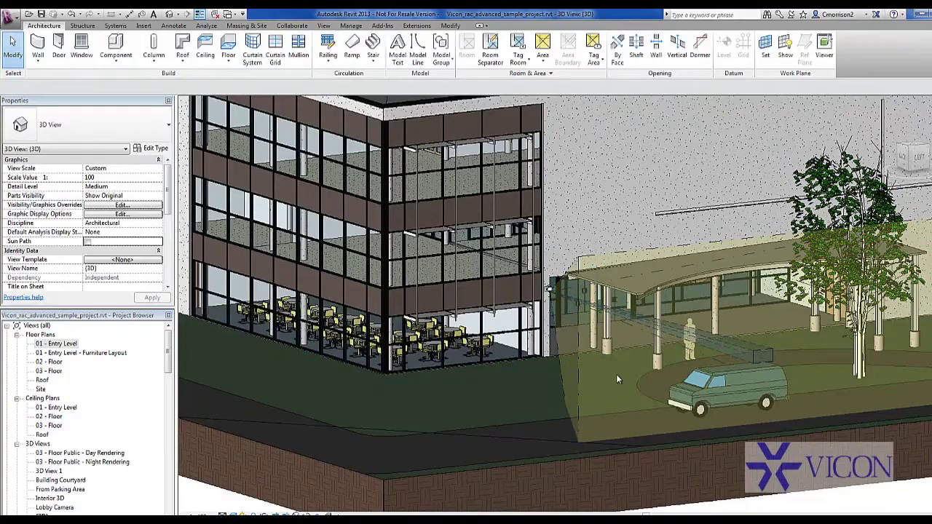
Set the wall-mount camera's Angle of Rotation to 40°
middle_click_drag(615, 374, 561, 331, "shift")
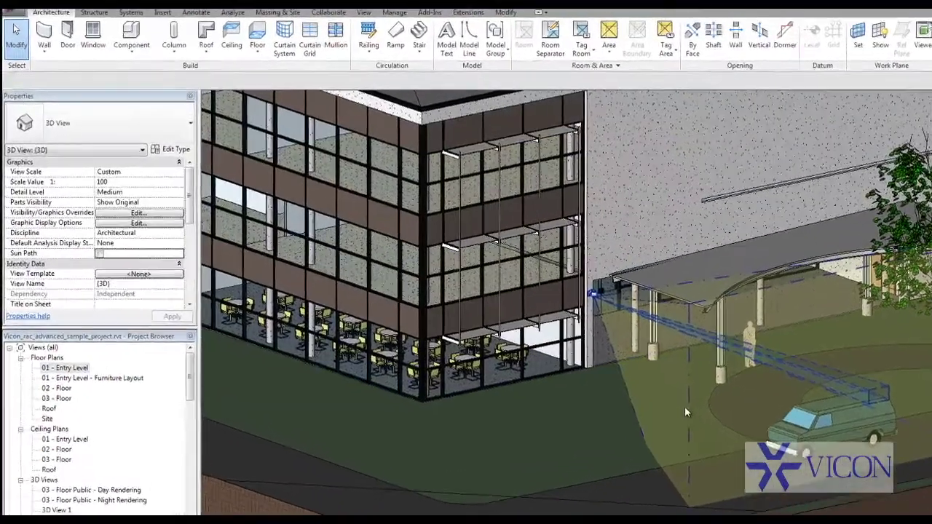
left_click(614, 378)
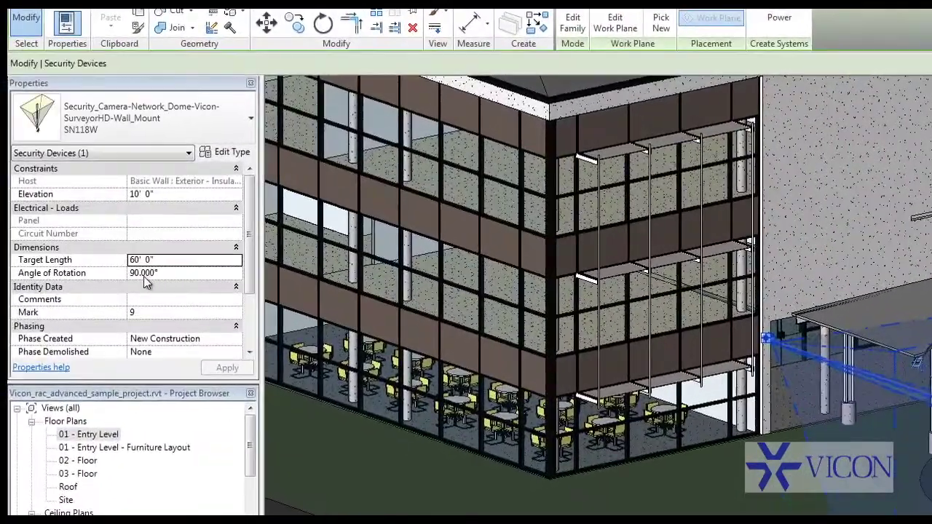
left_click(173, 272)
type("40")
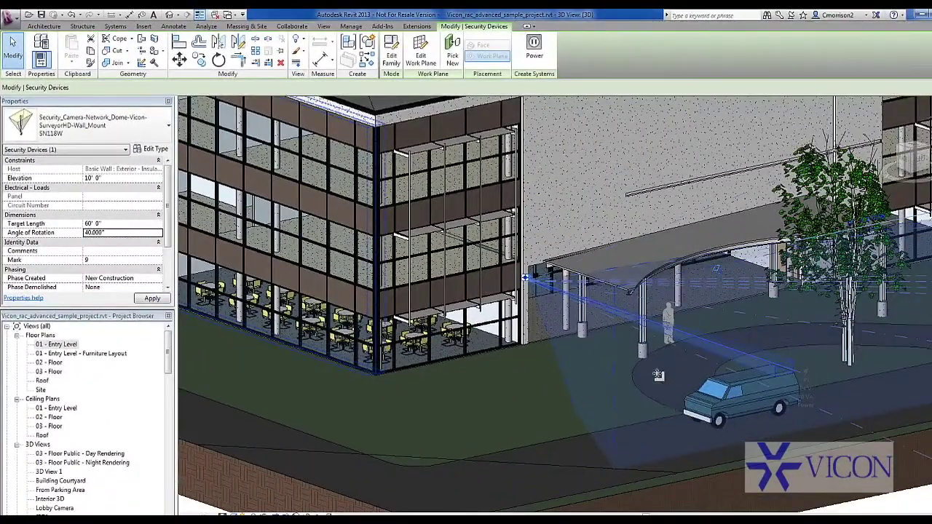
Set the wall-mount camera's Angle of Rotation to 125° and inspect its field of view up close in the 3D view
middle_click_drag(659, 376, 683, 336, "shift")
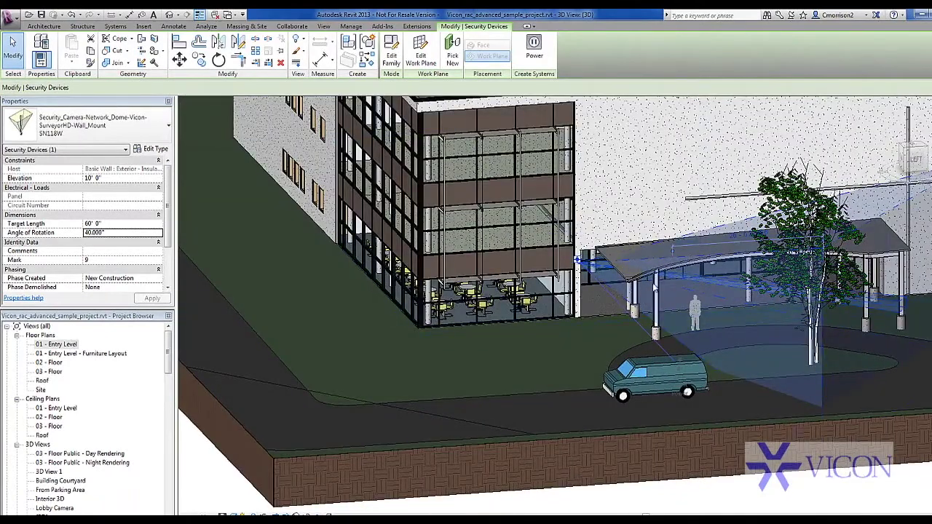
left_click(148, 233)
type("125")
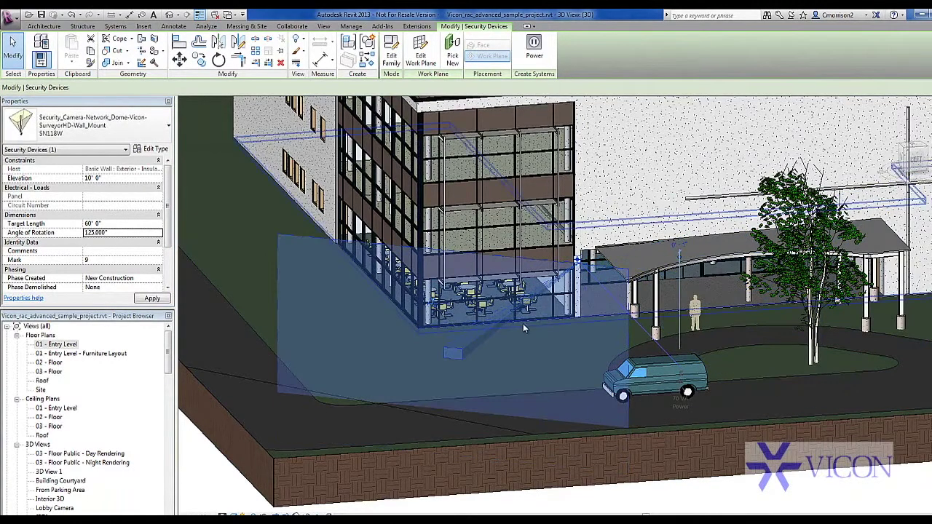
middle_click_drag(522, 329, 514, 307, "shift")
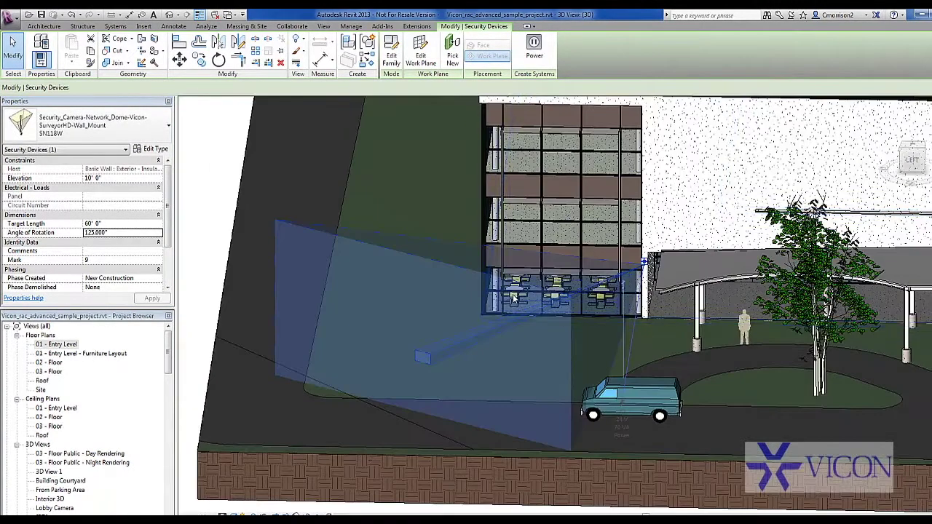
scroll(513, 305, "up", 3)
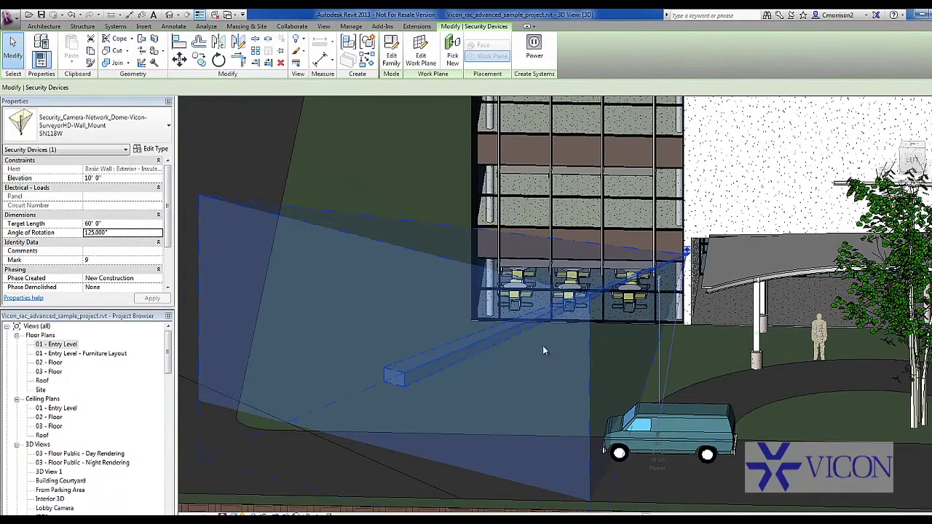
scroll(715, 255, "up", 8)
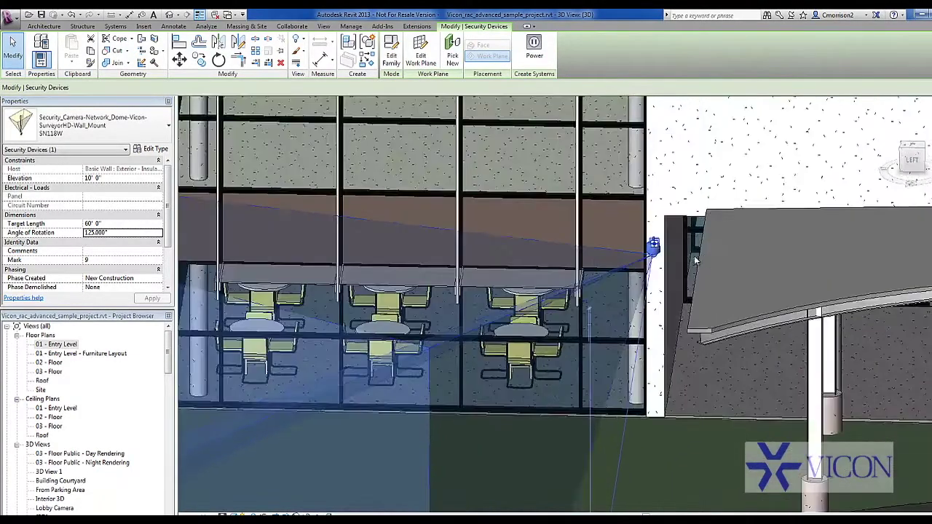
scroll(683, 255, "up", 2)
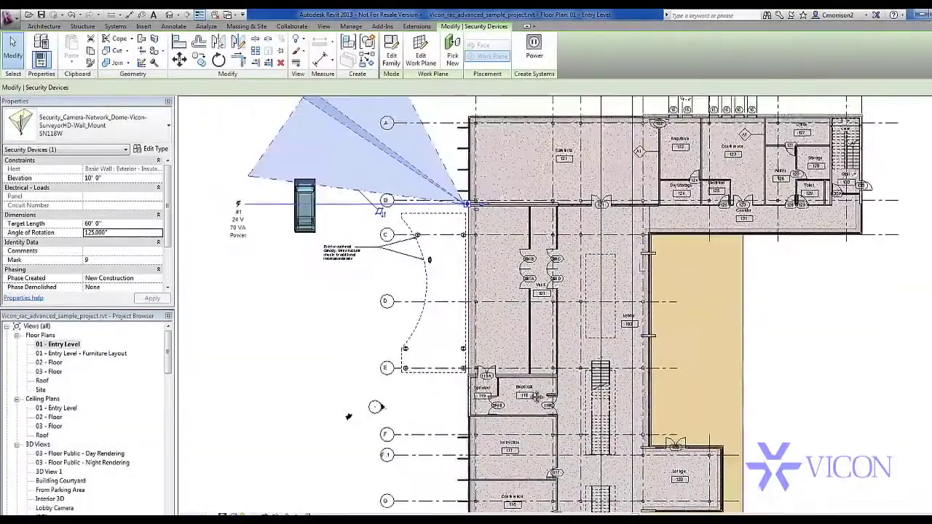
Examine the camera's field of view and its mounting at the wall end beside the Cafeteria in the 01 - Entry Level floor plan
middle_click_drag(536, 396, 586, 495)
scroll(478, 276, "up", 3)
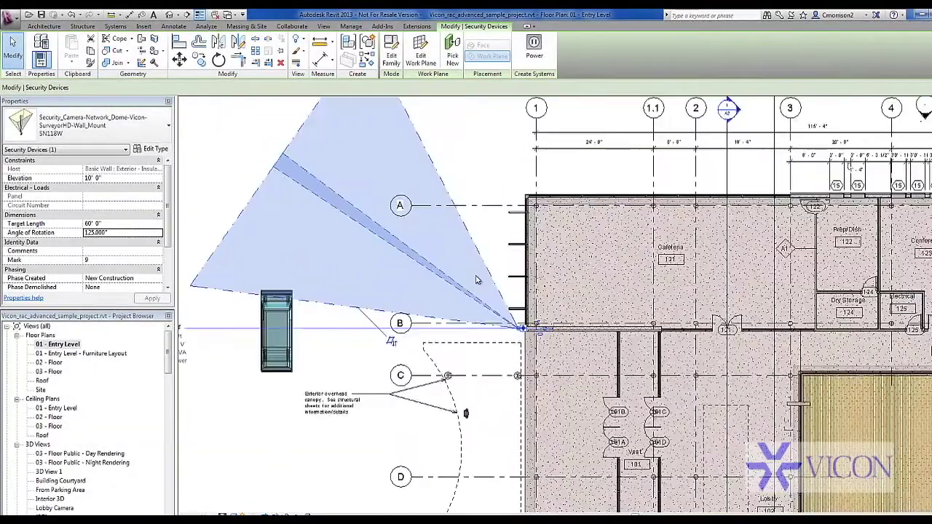
scroll(476, 280, "up", 1)
middle_click_drag(502, 294, 515, 342)
scroll(534, 381, "up", 4)
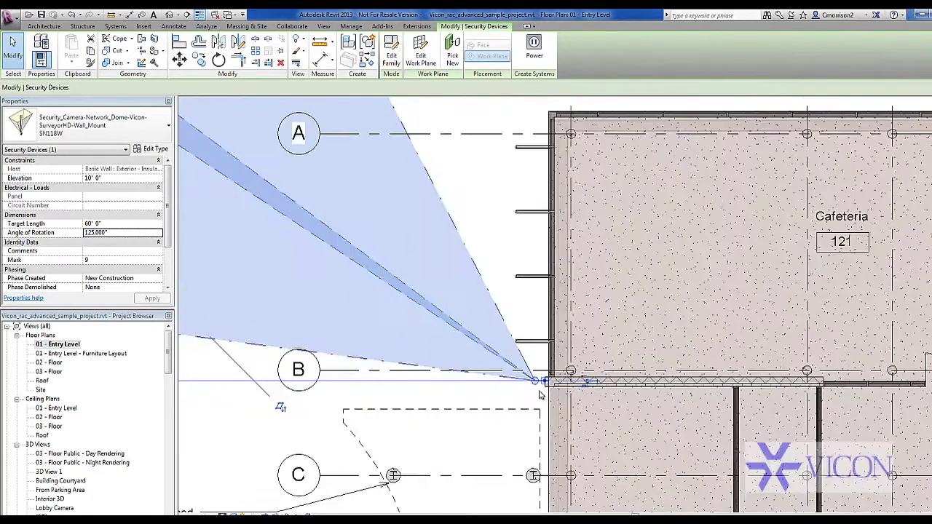
scroll(560, 360, "down", 2)
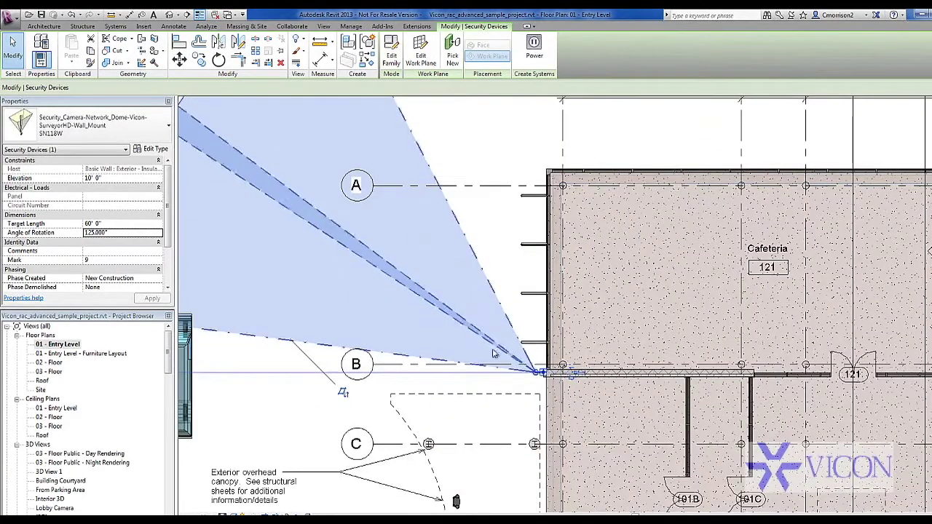
scroll(493, 353, "down", 1)
scroll(505, 342, "up", 8)
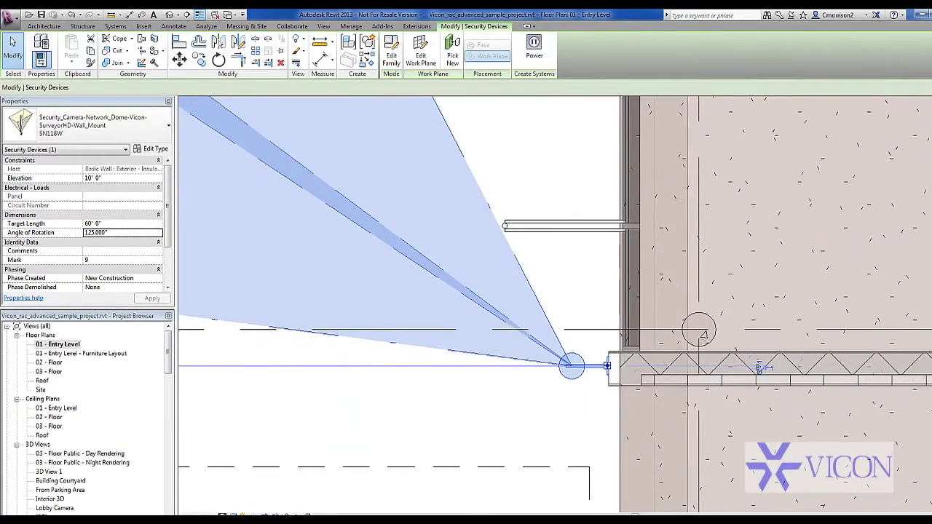
Deselect the camera and set the entry-level floor plan's detail level to Coarse to check the camera symbol
left_click(240, 486)
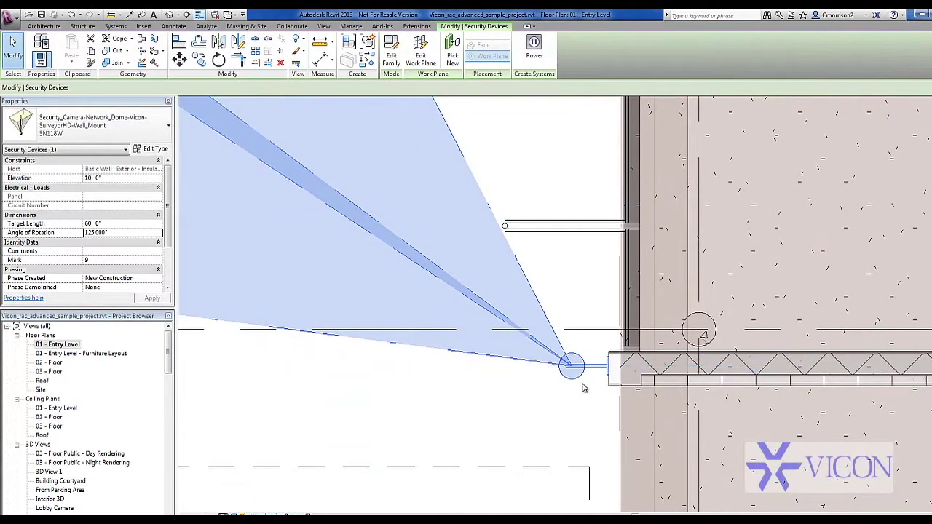
key("Escape")
scroll(618, 375, "up", 1)
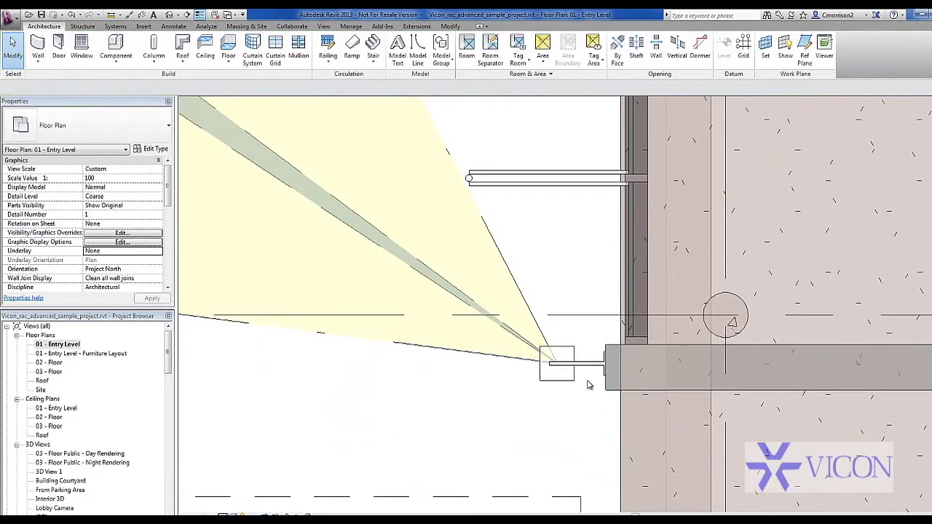
Set the entry-level floor plan's detail level to Fine and check the camera's detailed plan symbol
key("ctrl+z")
scroll(586, 367, "up", 1)
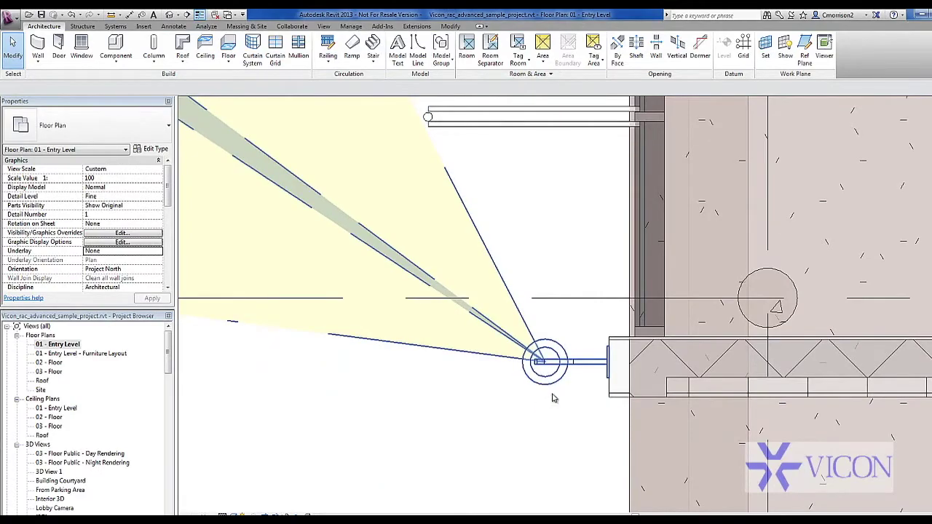
scroll(553, 389, "down", 3)
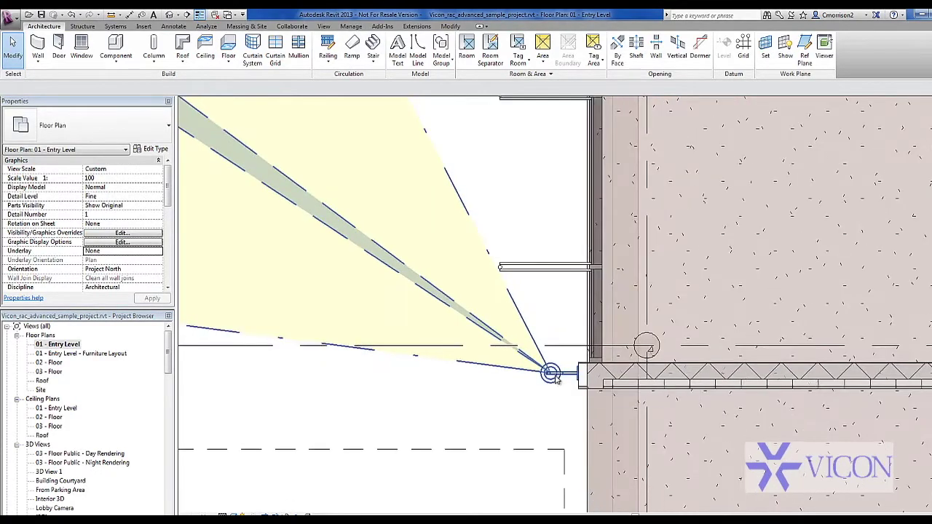